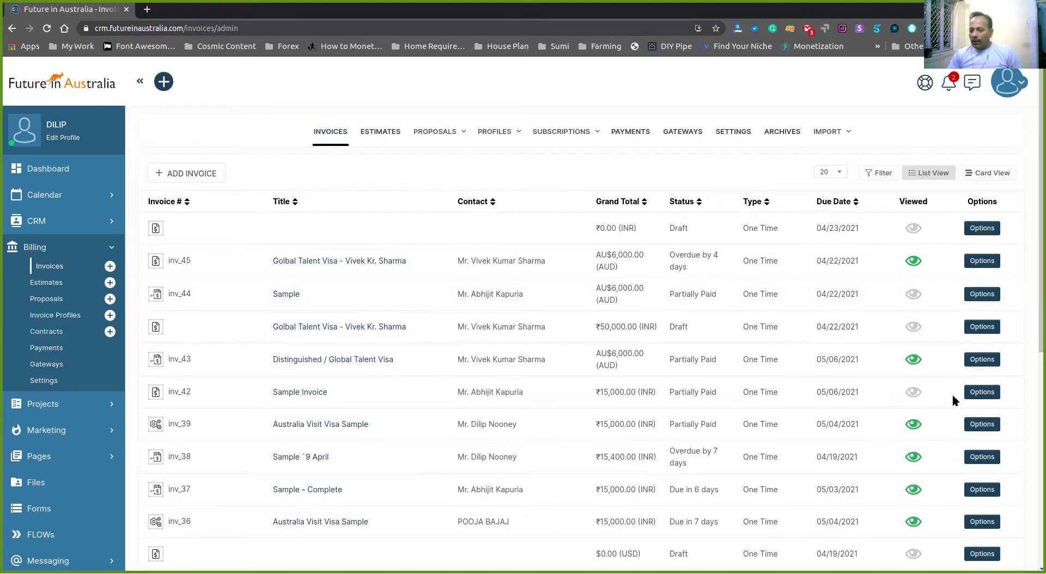
click(984, 393)
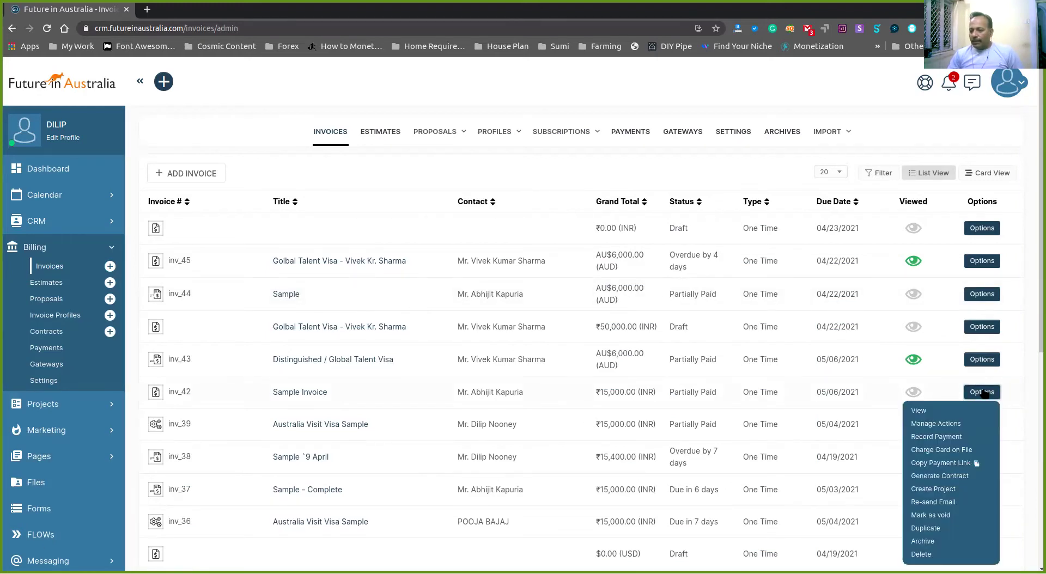
scroll(408, 212, down, 1)
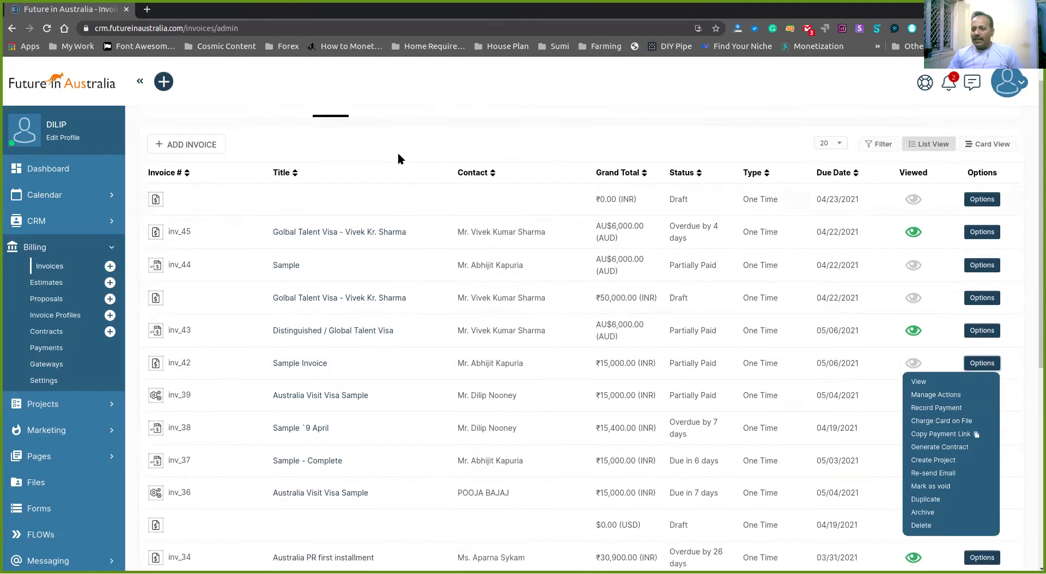
click(398, 155)
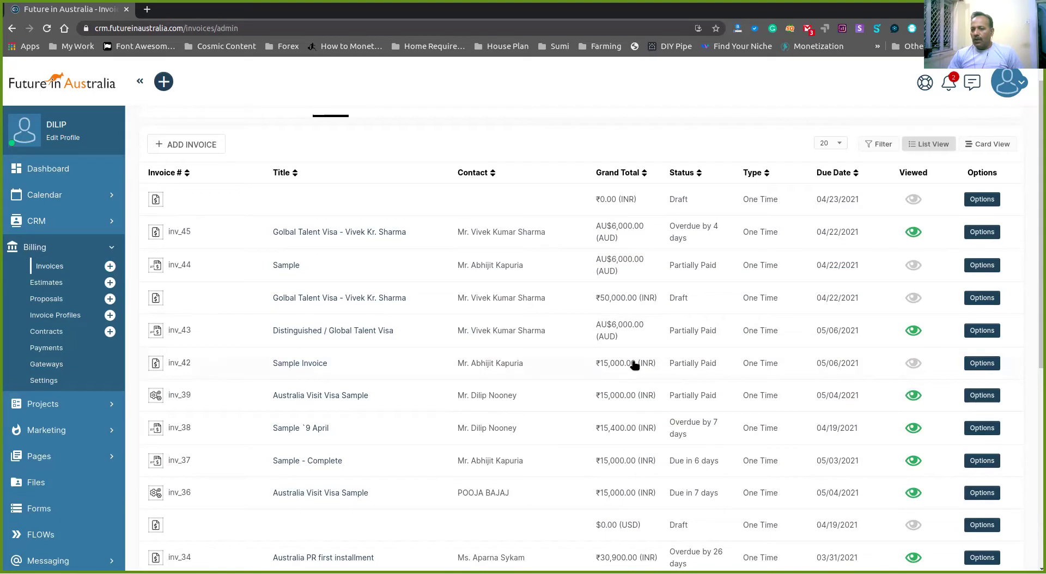
click(968, 367)
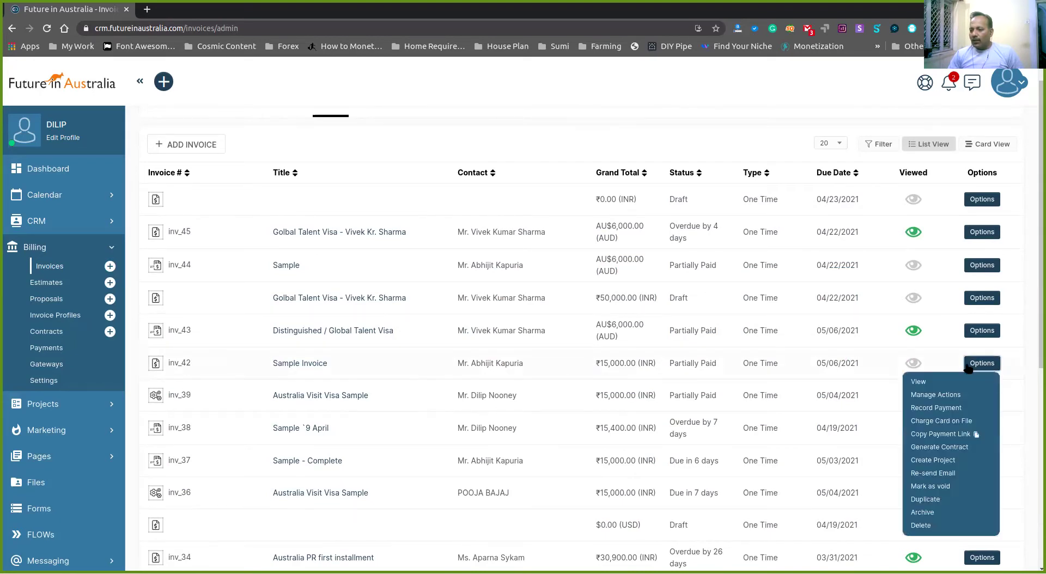
Review the details of the invoice titled Sample Invoice, from the balance due down to the terms and conditions.
click(457, 368)
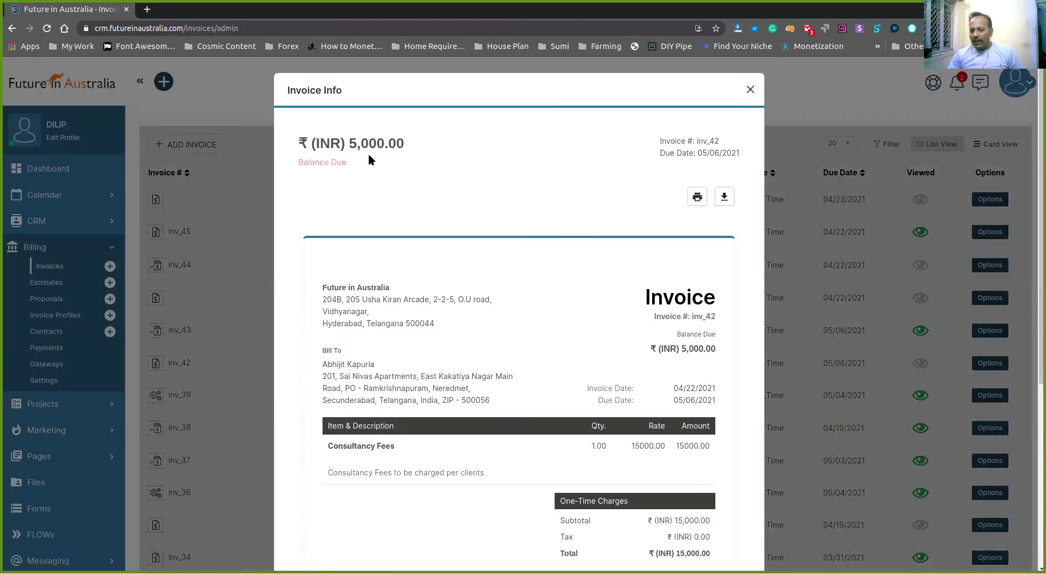
scroll(397, 191, down, 3)
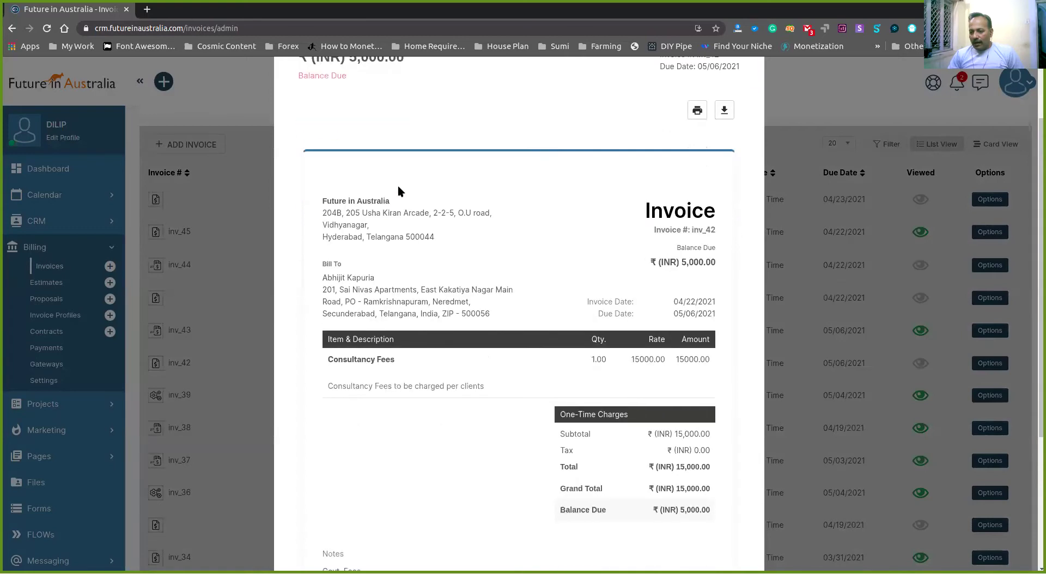
scroll(600, 294, down, 3)
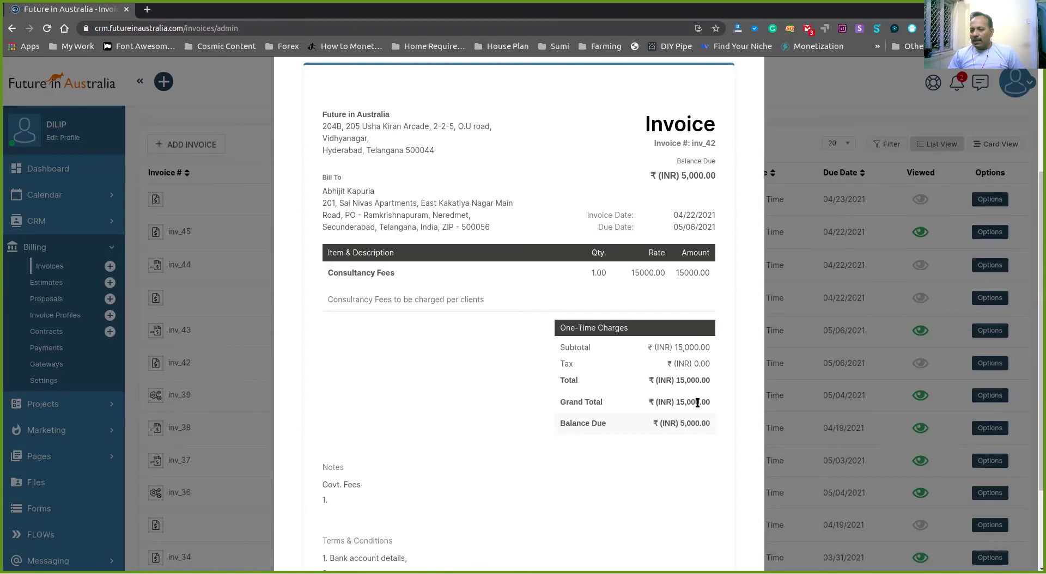
scroll(697, 402, down, 3)
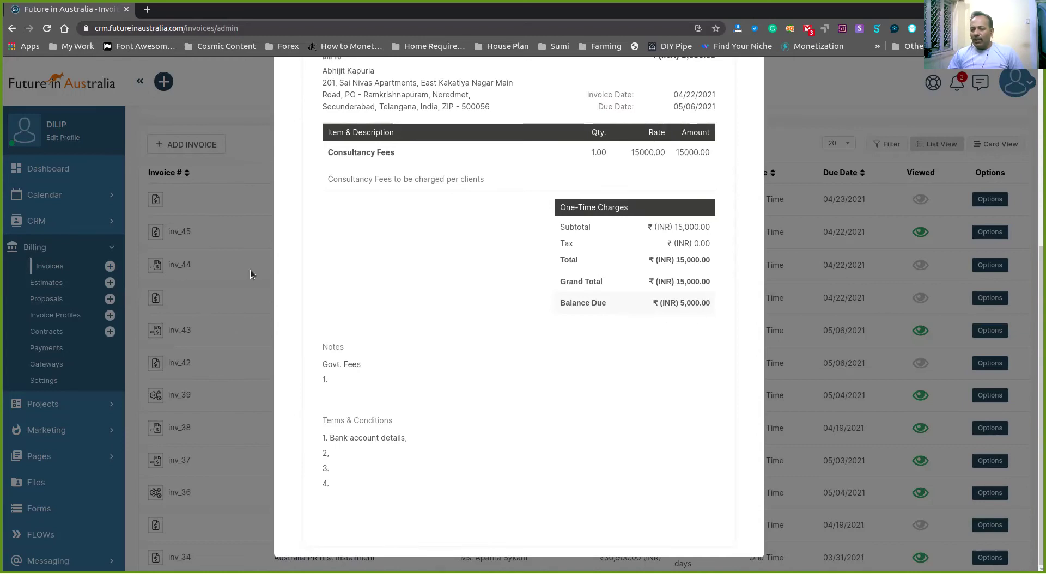
scroll(680, 232, up, 1)
scroll(679, 232, up, 7)
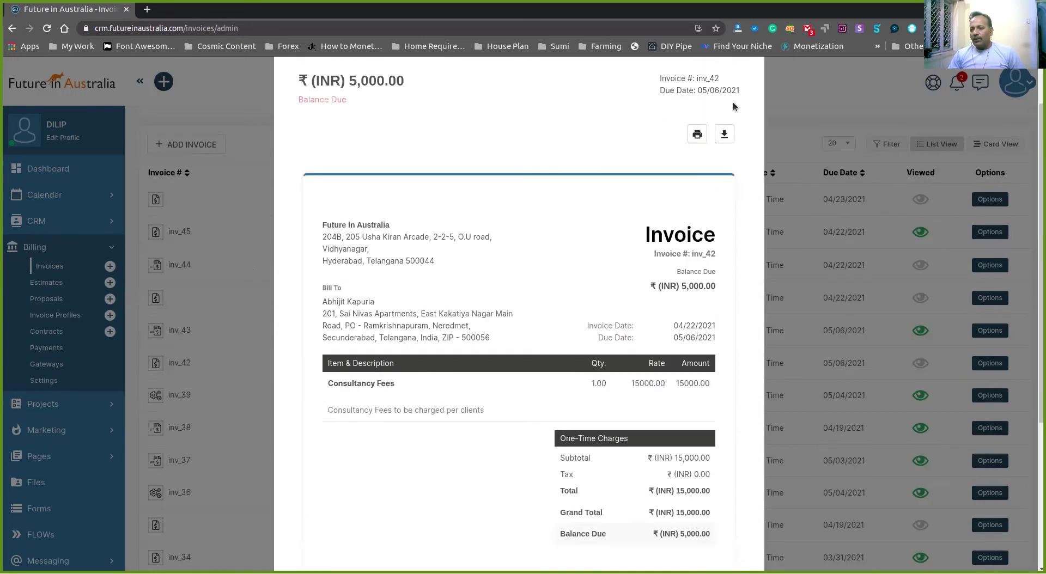
click(749, 90)
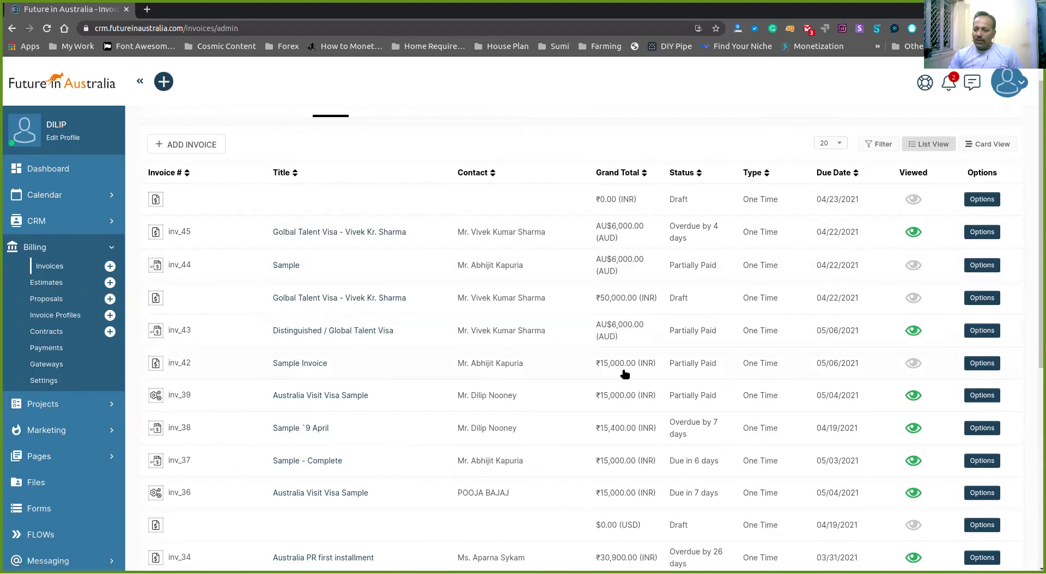
Start recording a payment for the Sample Invoice entry with an amount of 3000.
click(978, 364)
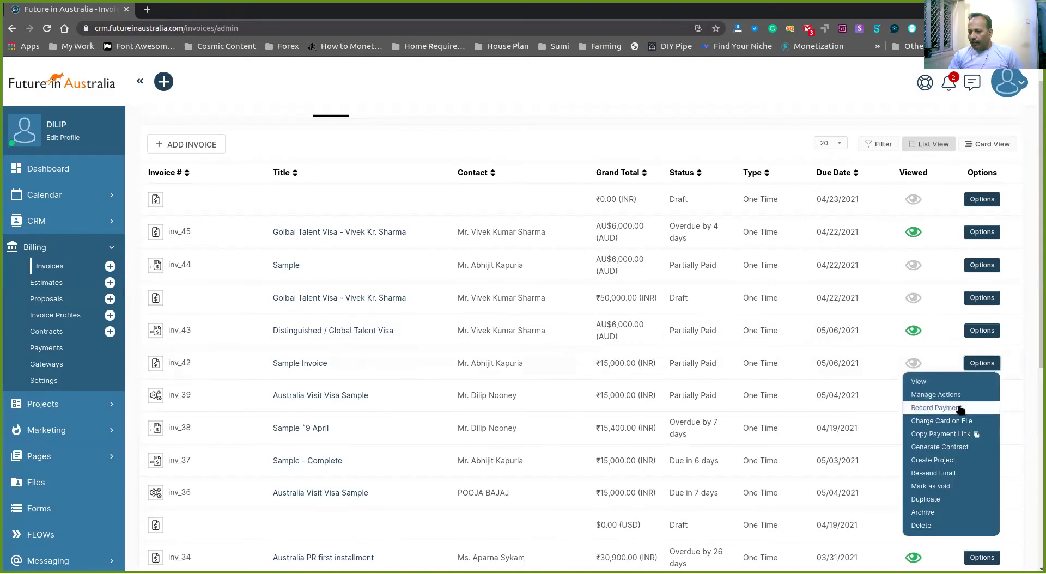
click(942, 409)
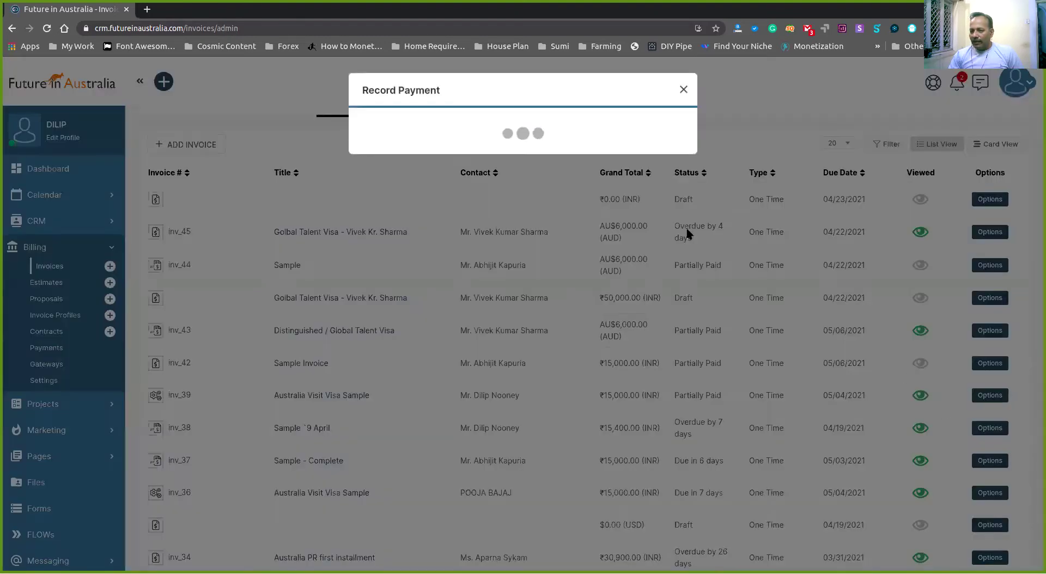
click(384, 216)
key(Up)
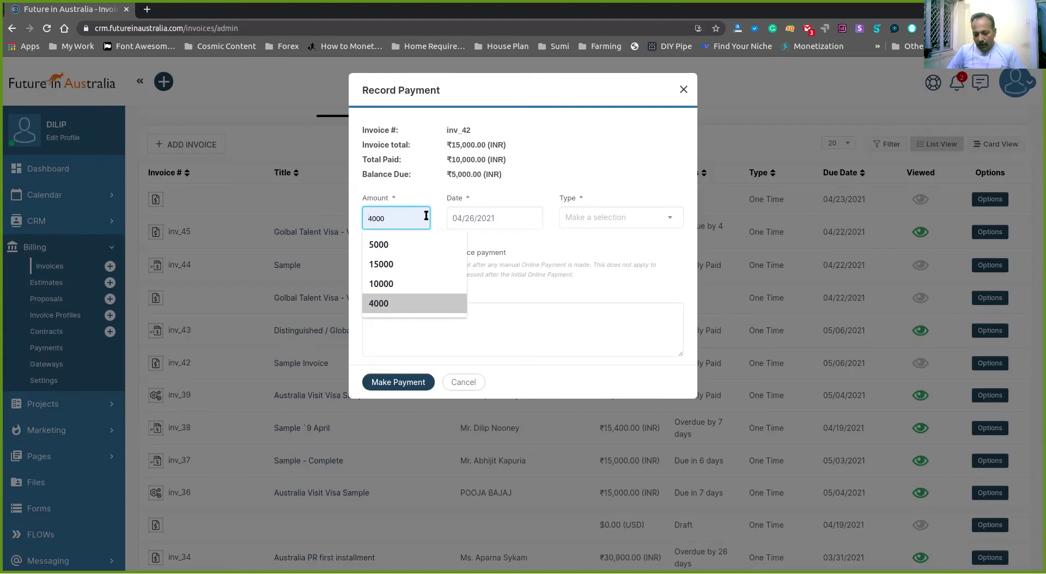
text(30)
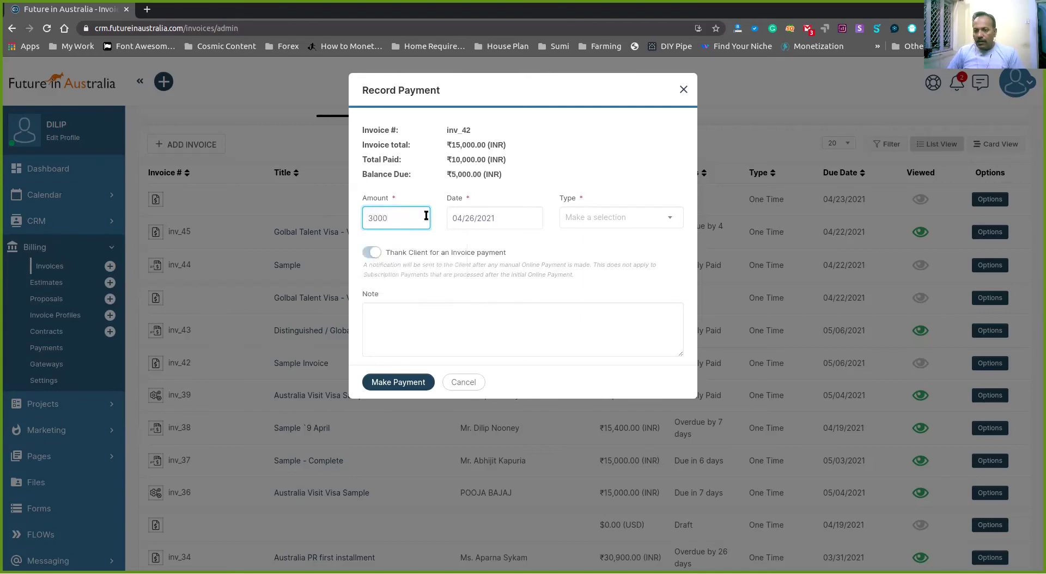
key(Tab)
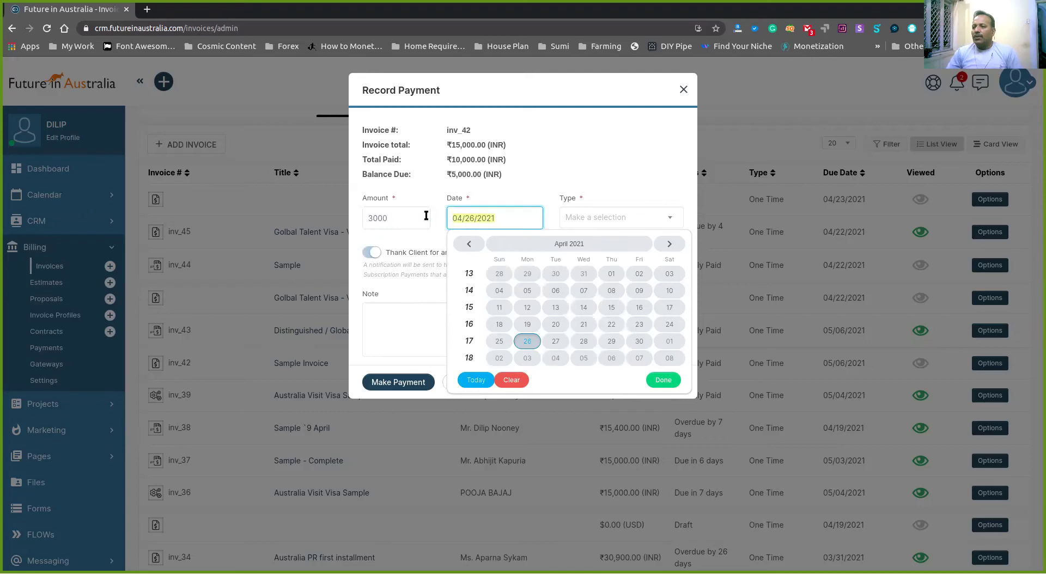
Set the payment type to Cash, add the note "Cash Memo" and submit the payment.
click(629, 220)
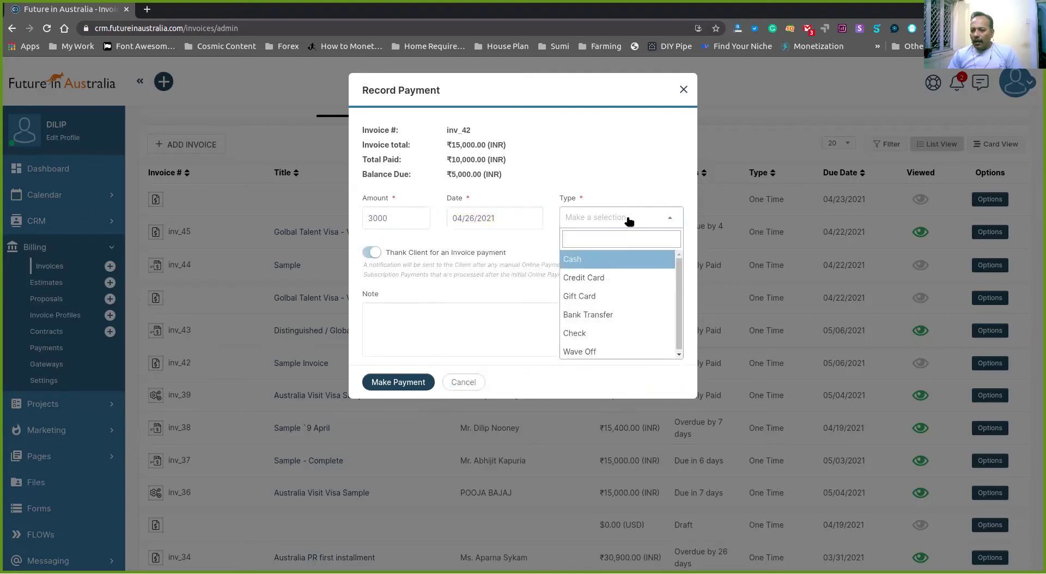
click(574, 256)
click(446, 319)
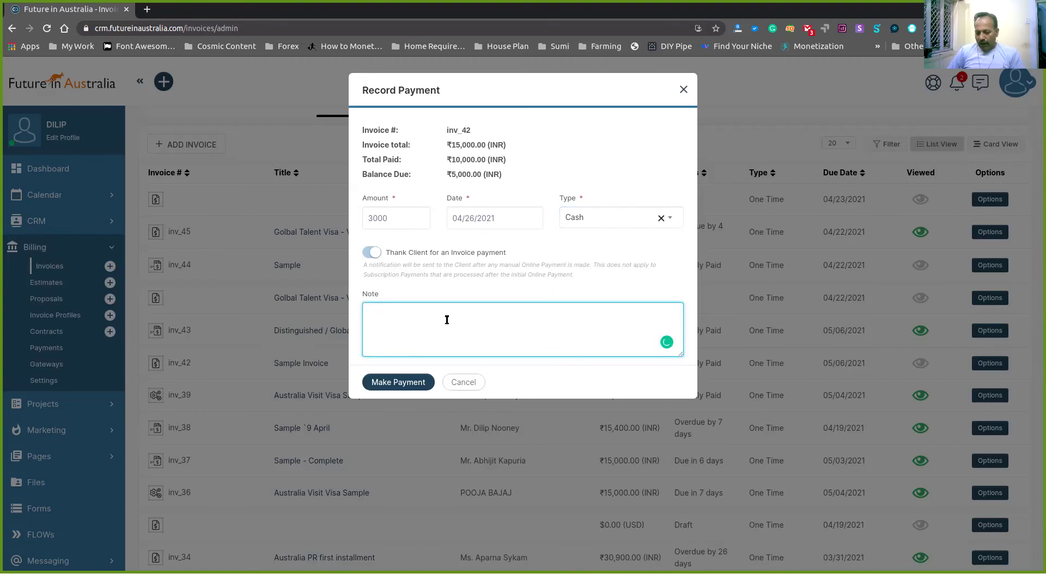
text(Cash Memo)
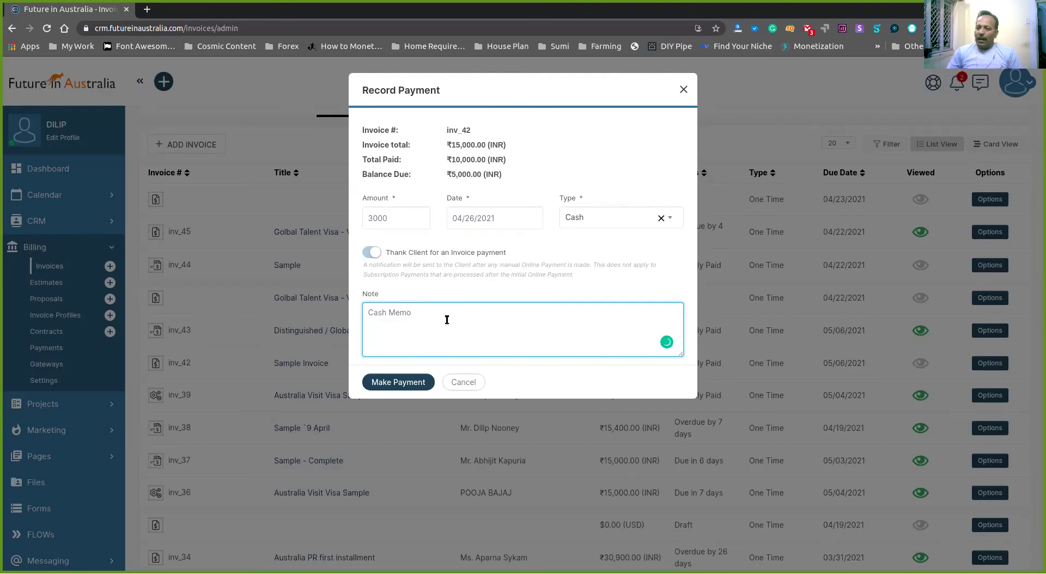
click(397, 379)
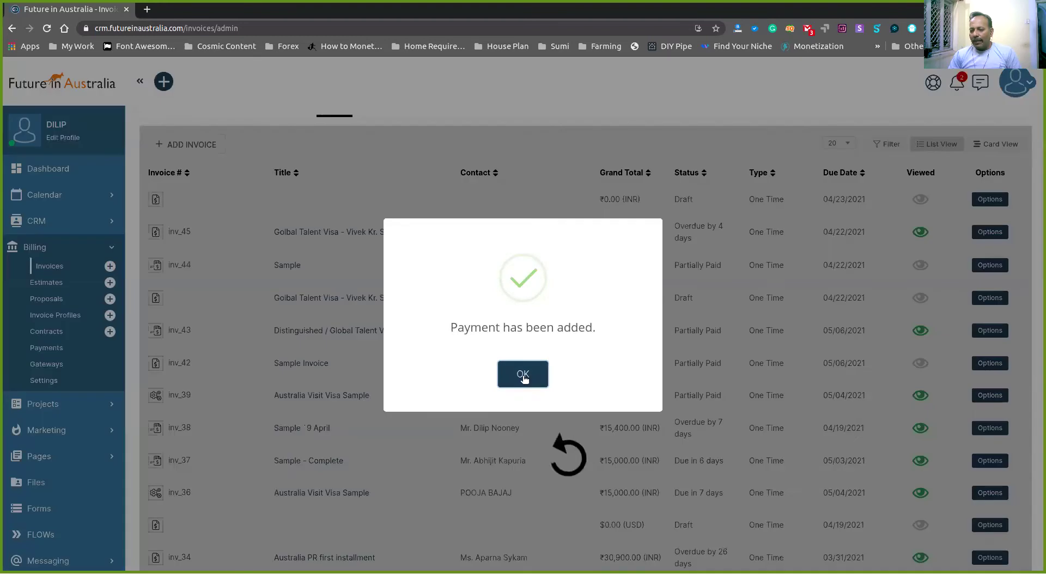
click(523, 372)
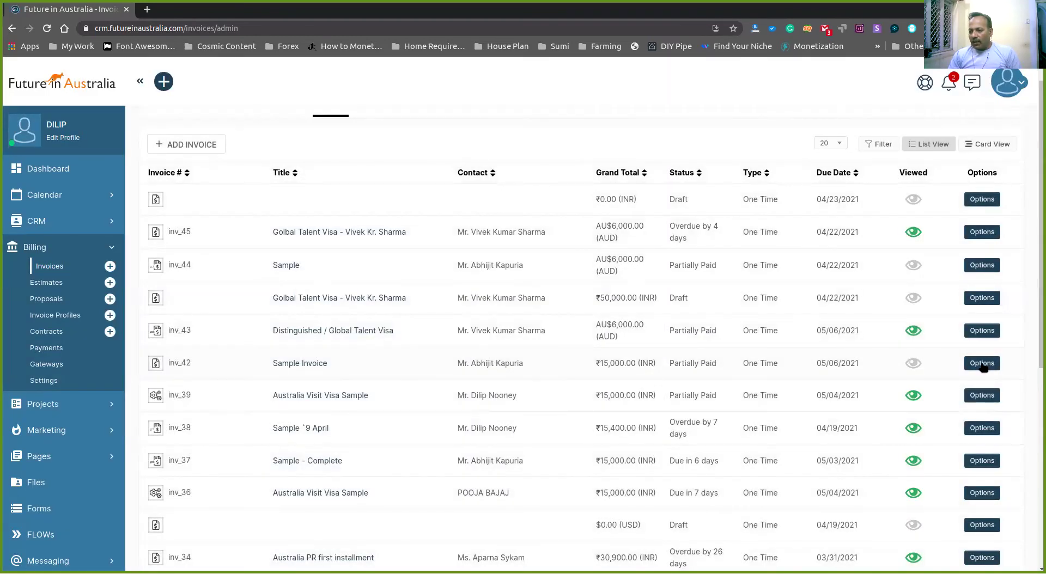
Check the remaining balance due on the Sample Invoice entry.
click(463, 365)
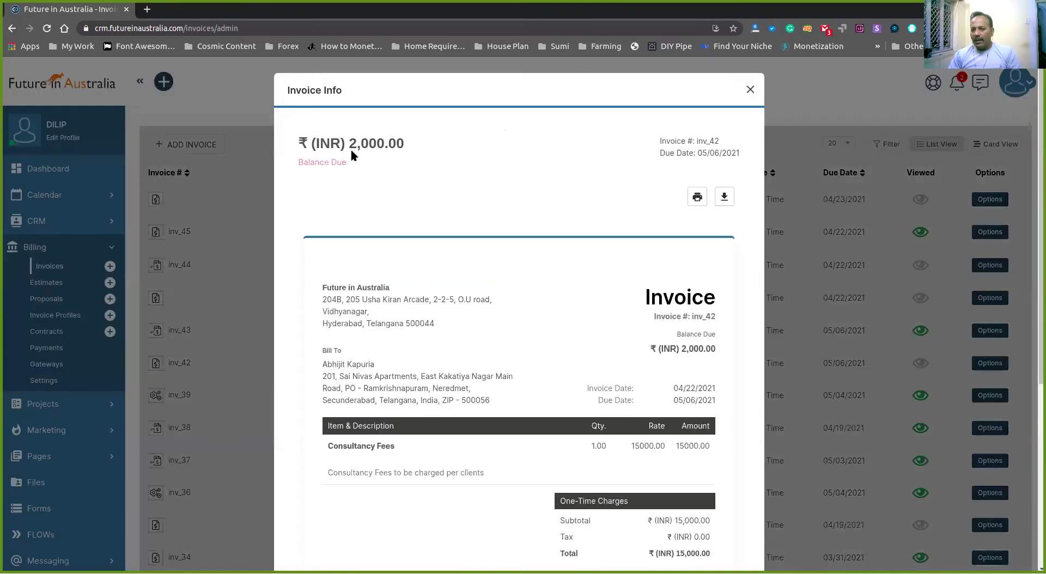
click(750, 89)
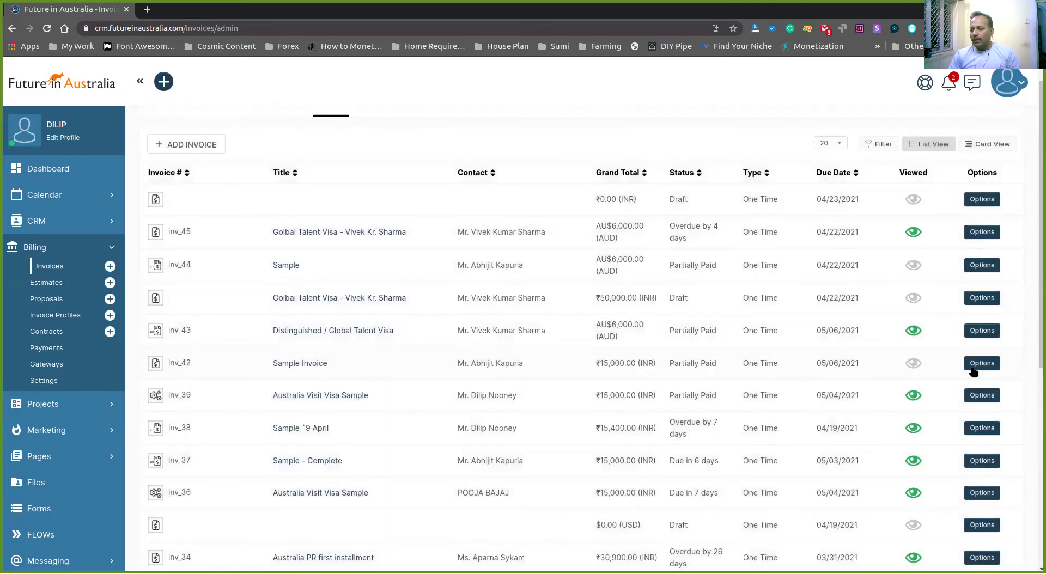
Start recording another payment for the Sample Invoice entry with an amount of 2000.
click(983, 363)
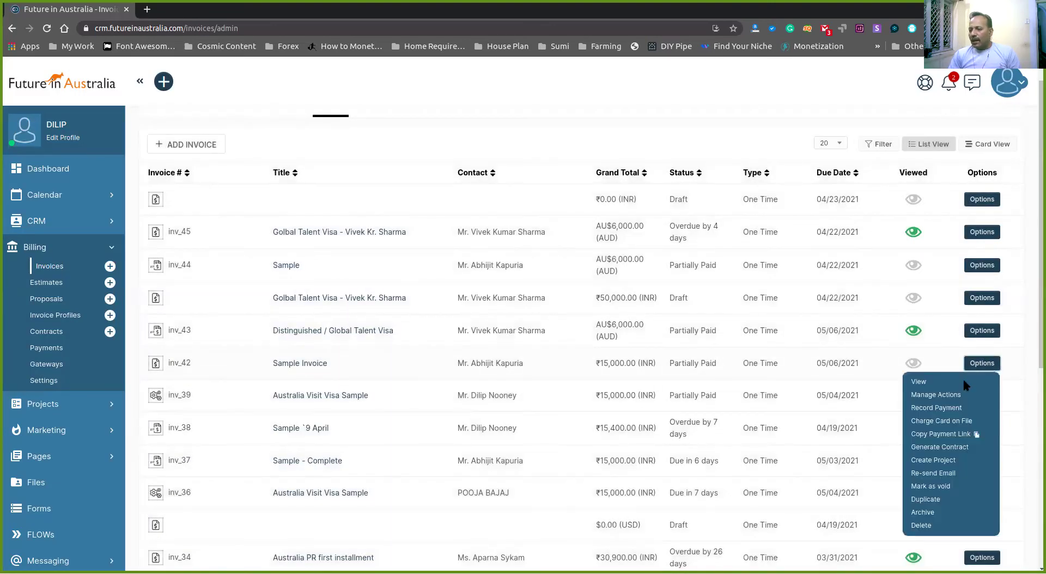
click(938, 408)
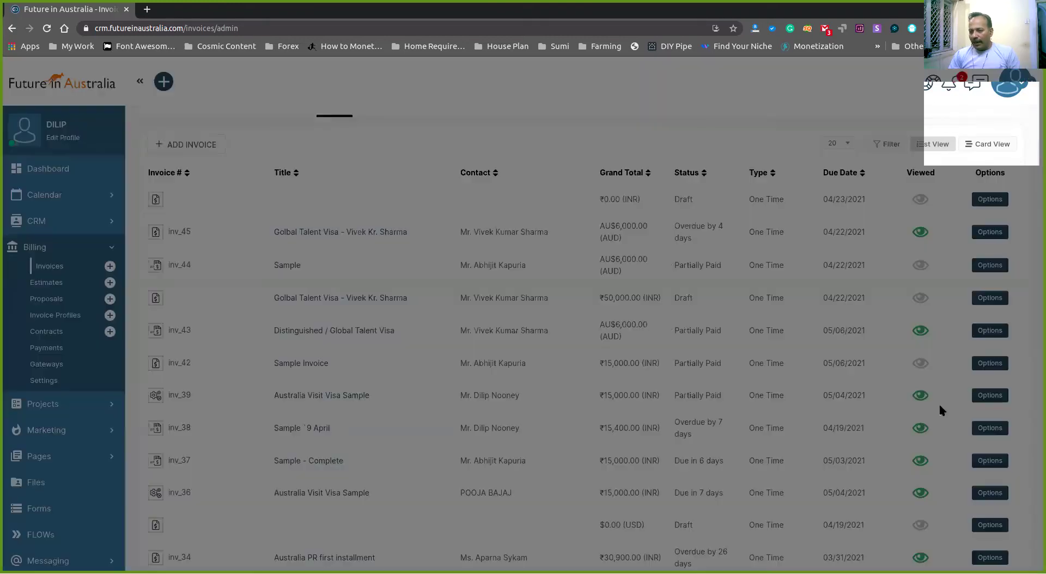
click(394, 219)
text(2000)
key(Tab)
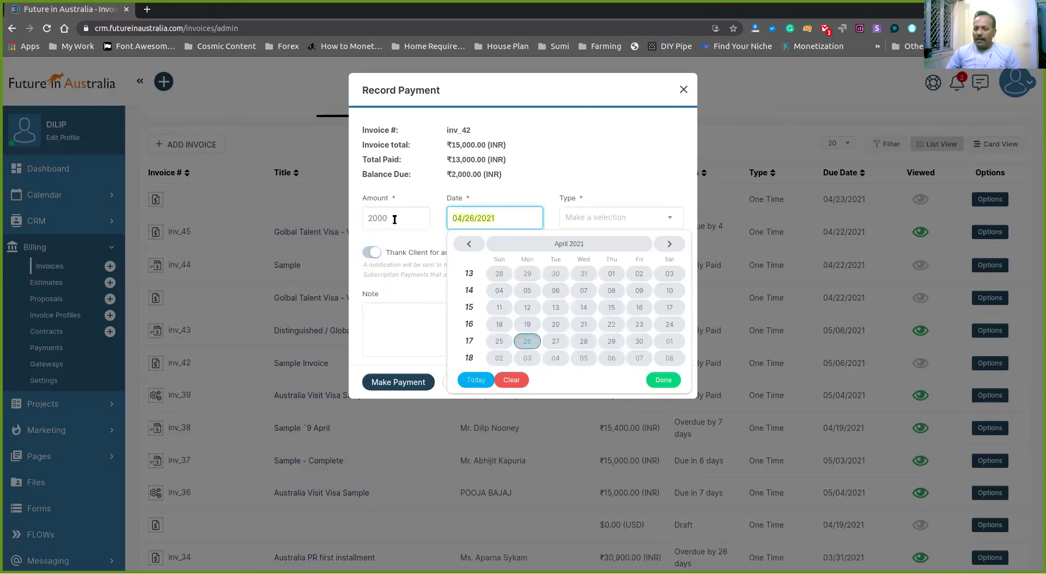
Set the payment type to Wave Off, add the note "Discounting on Final Payment" and submit the payment.
click(634, 218)
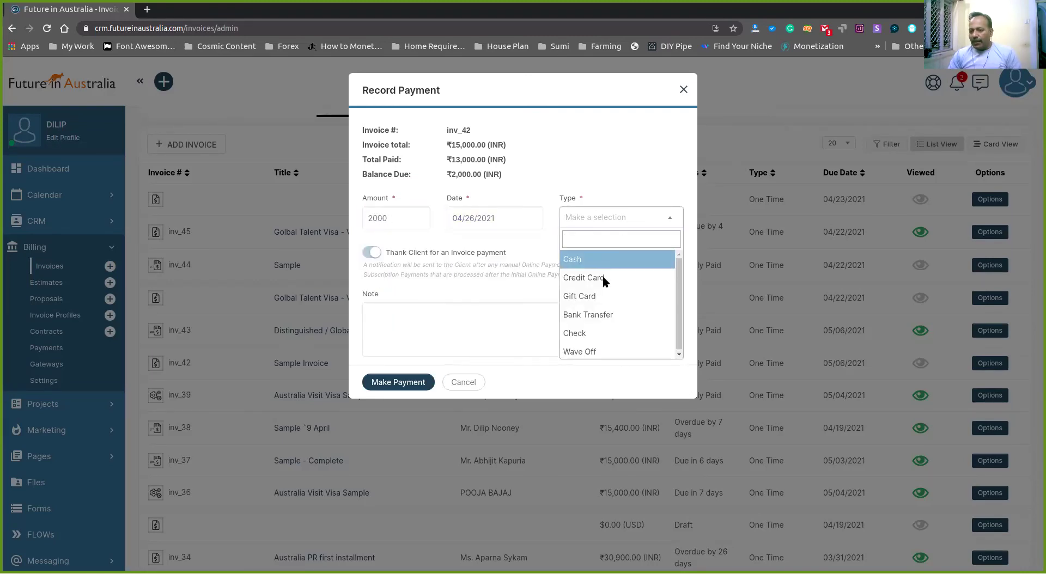
click(594, 351)
click(568, 328)
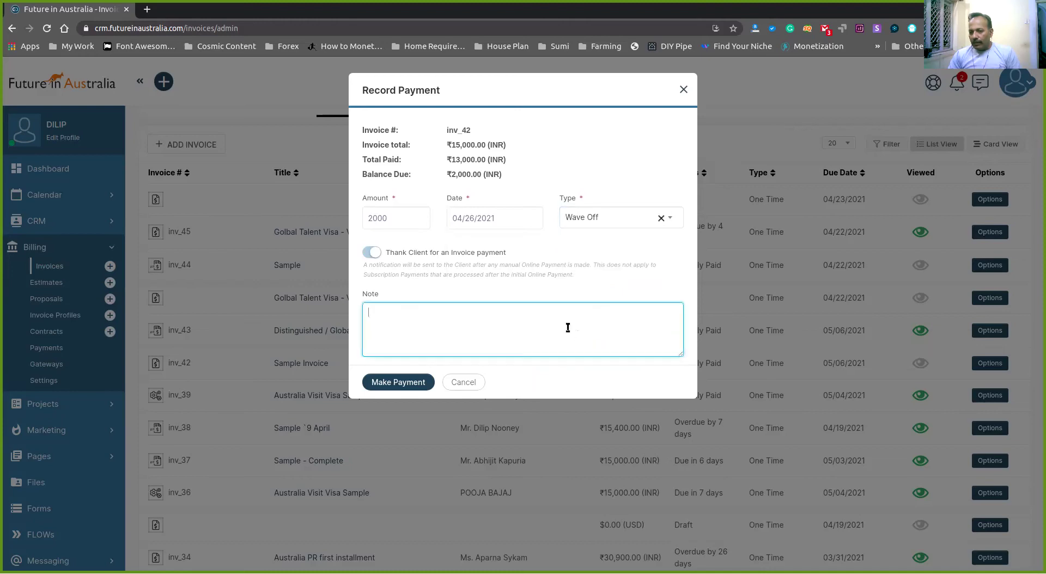
text(Discounting on Final Payment)
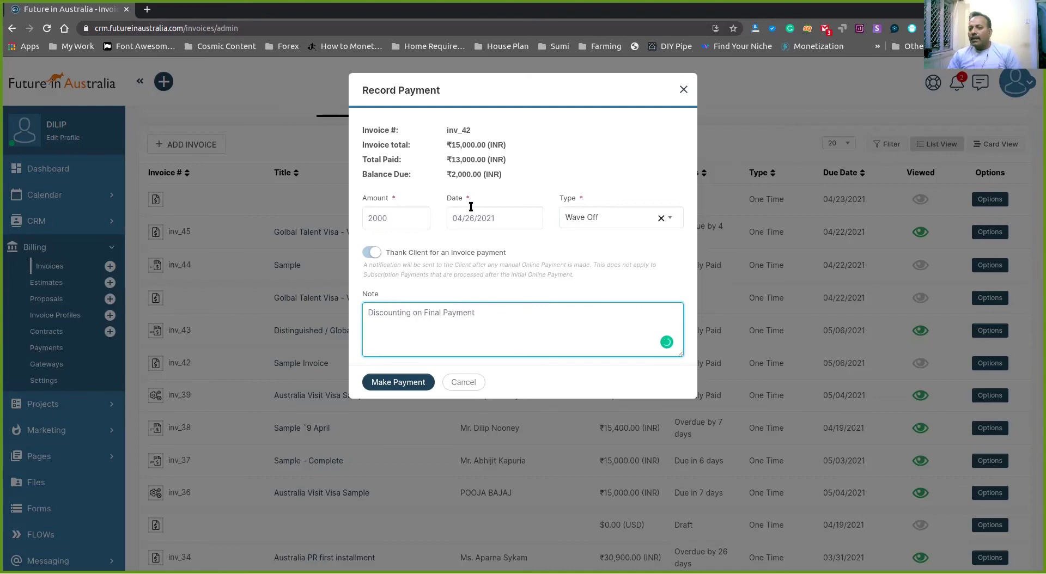
click(403, 384)
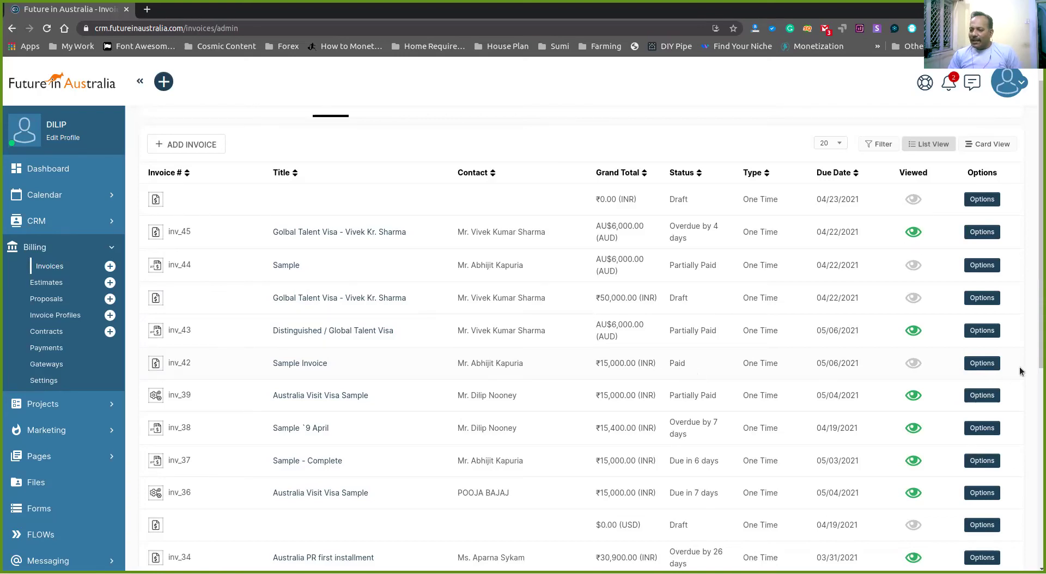
Examine the payment types offered when recording a payment for the Distinguished / Global Talent Visa invoice, without recording one.
click(985, 334)
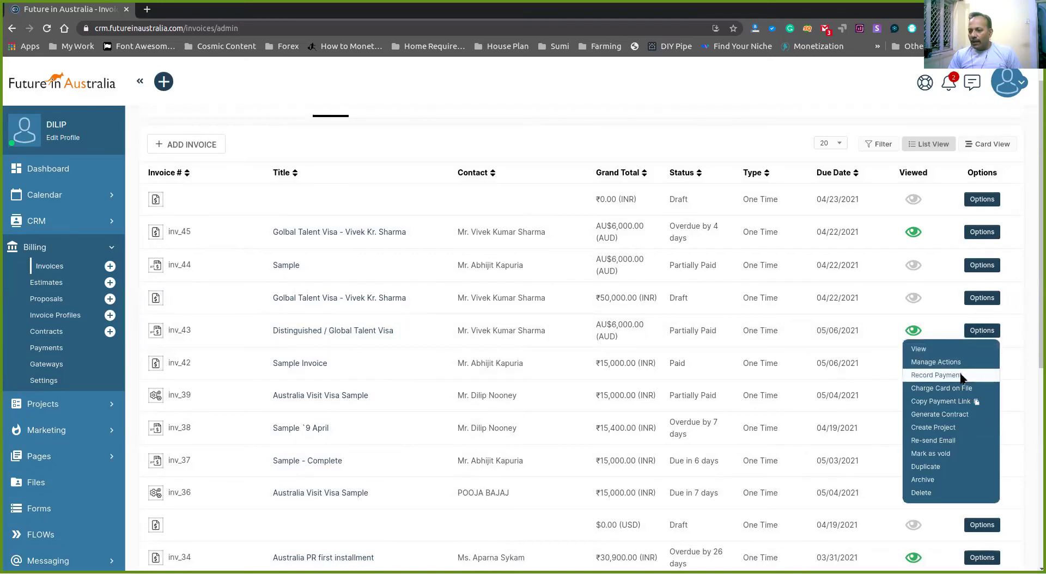
click(935, 375)
click(642, 221)
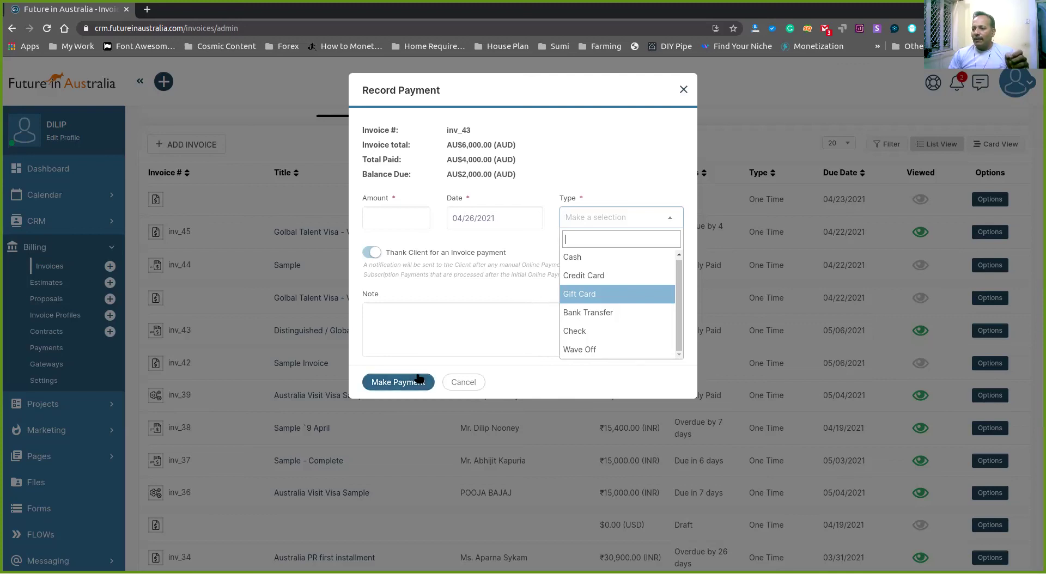
click(463, 382)
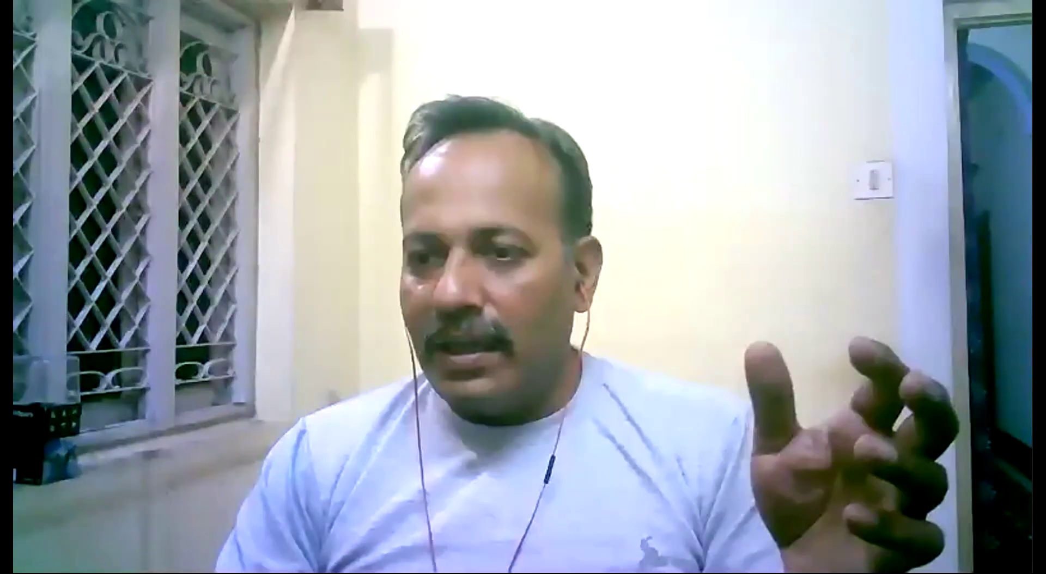